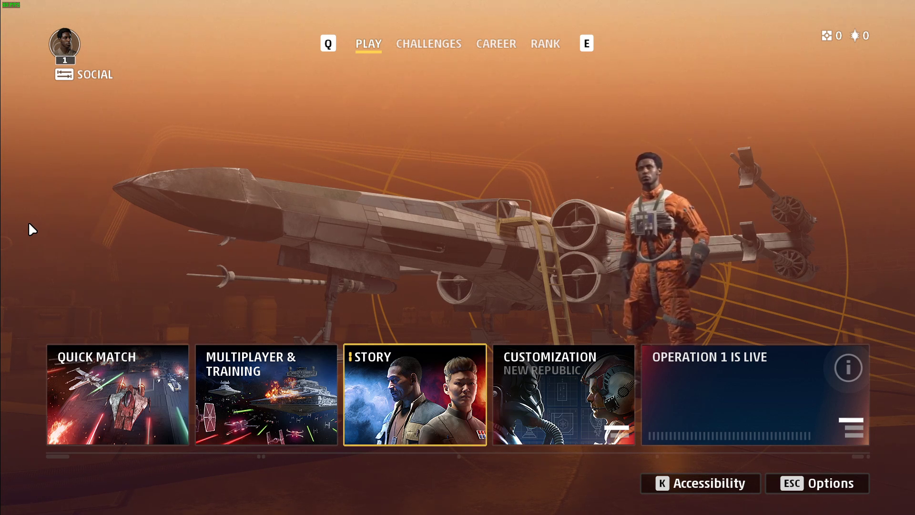
# Open Options > Video > Screen Settings and try the Fullscreen display mode
pyautogui.click(828, 481)
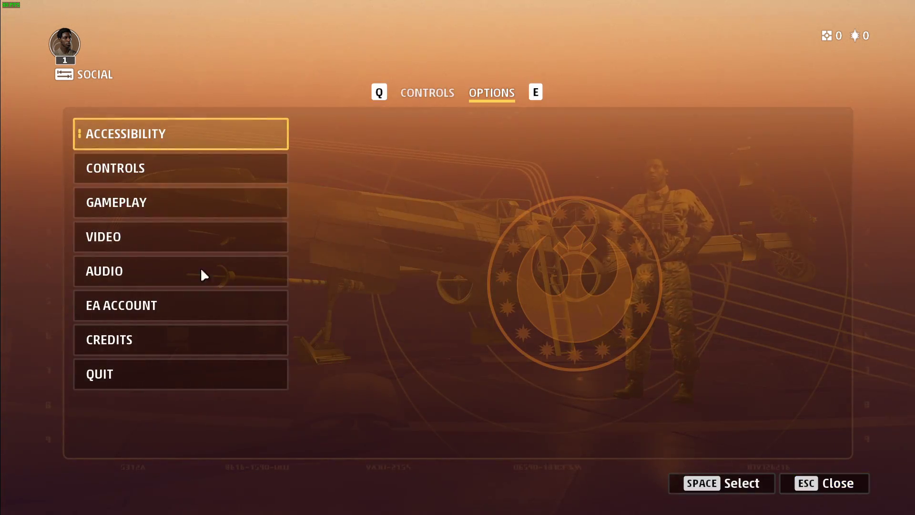
pyautogui.click(144, 235)
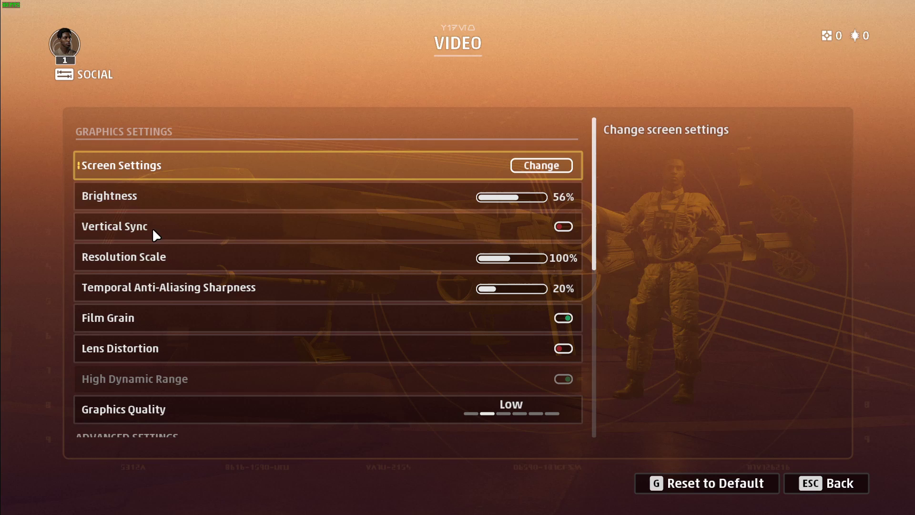
pyautogui.click(208, 164)
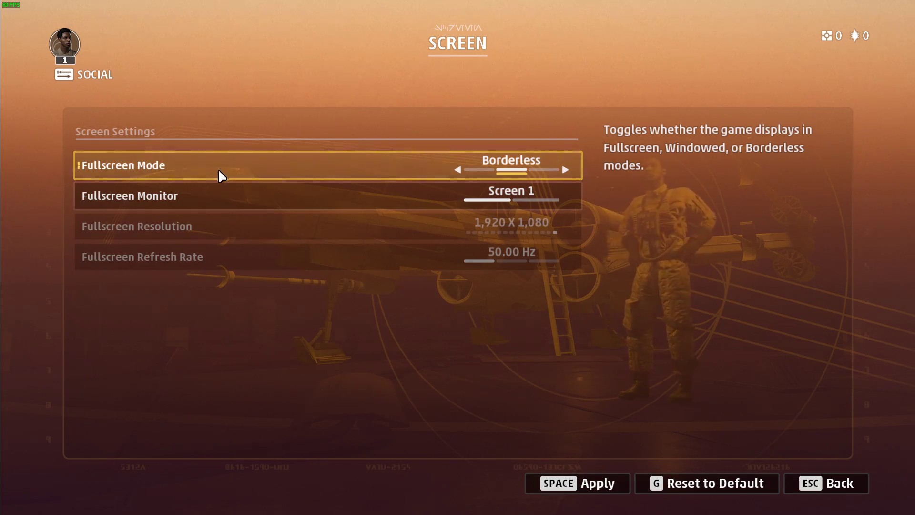
pyautogui.click(457, 170)
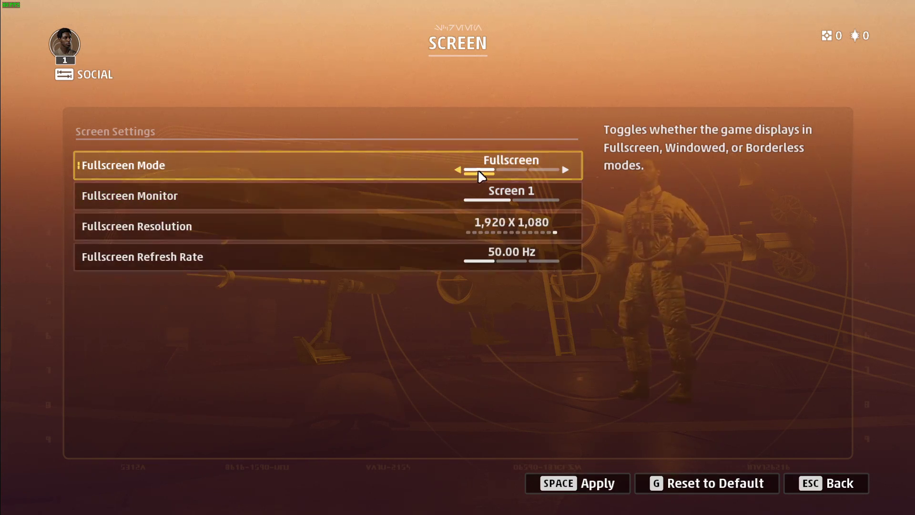
pyautogui.click(565, 170)
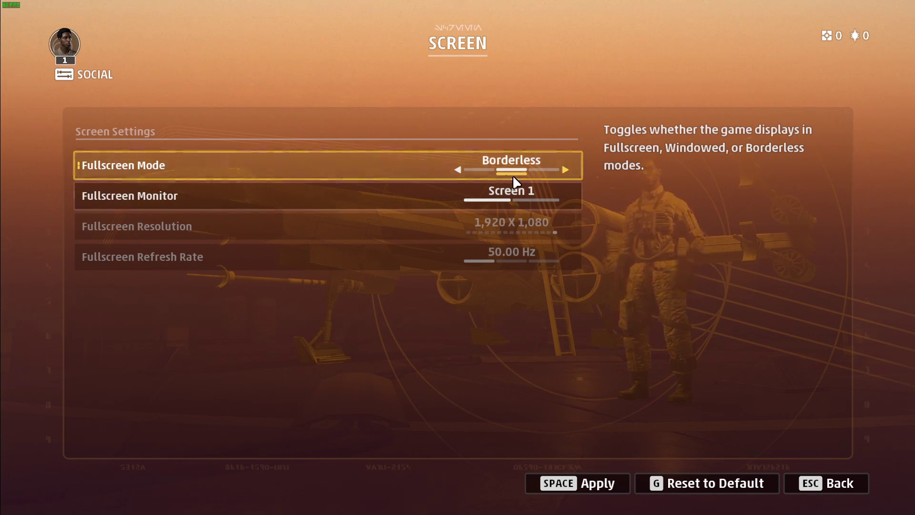
pyautogui.click(479, 170)
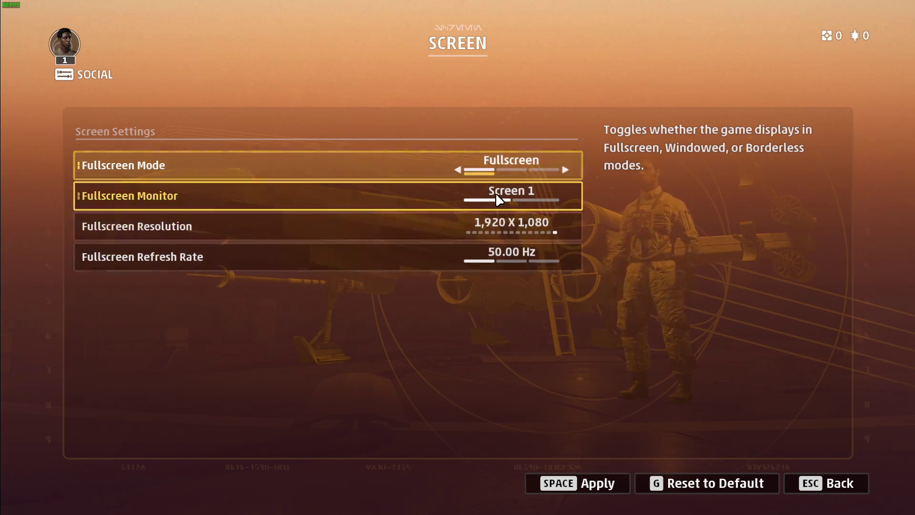
# Cycle the resolution back to 1,920 x 1,080 and set the display mode to Borderless
pyautogui.click(547, 231)
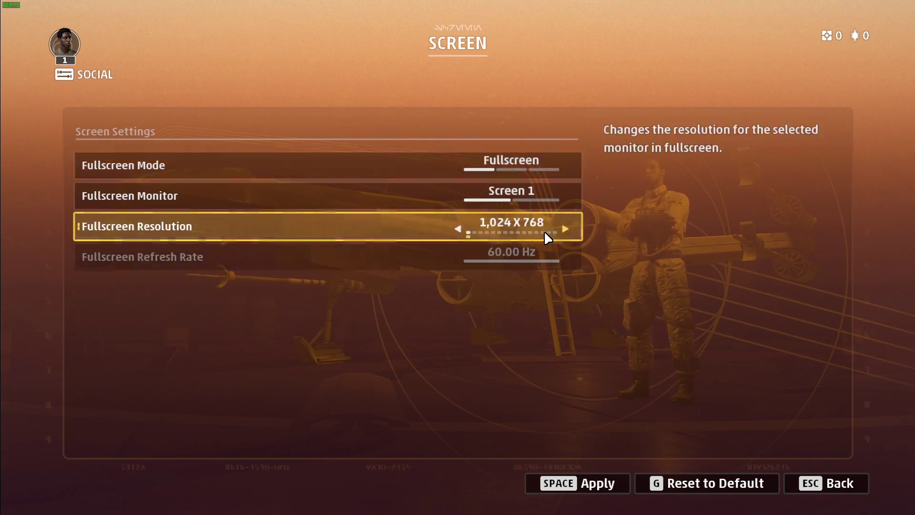
pyautogui.click(538, 230)
pyautogui.click(536, 229)
pyautogui.click(535, 230)
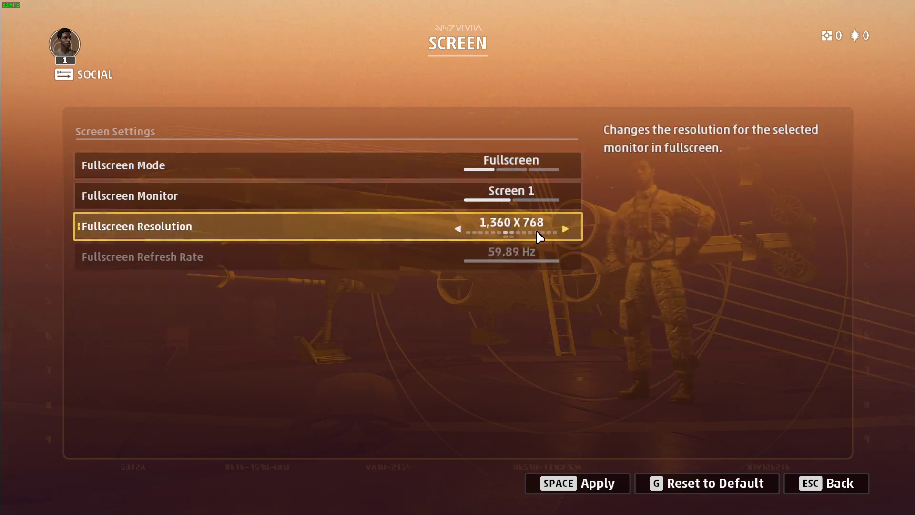
pyautogui.click(536, 230)
pyautogui.click(552, 231)
pyautogui.click(558, 231)
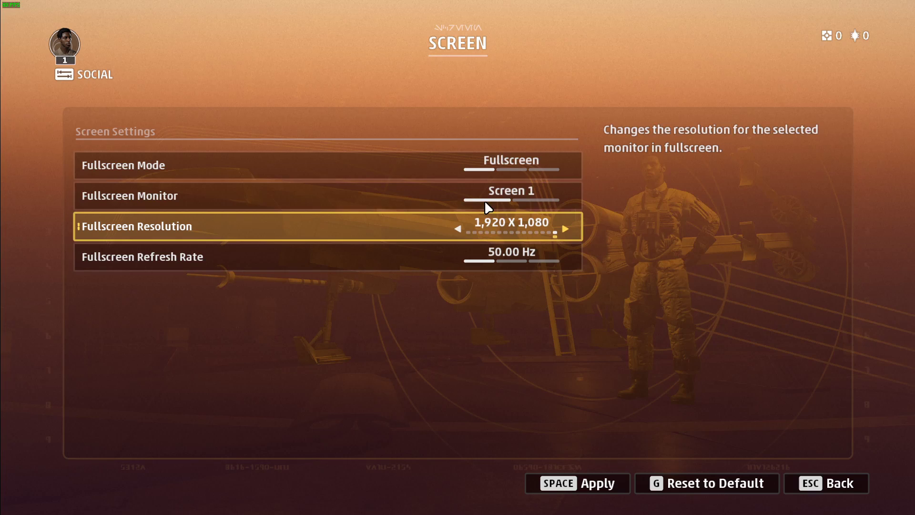
pyautogui.click(508, 167)
pyautogui.click(508, 167)
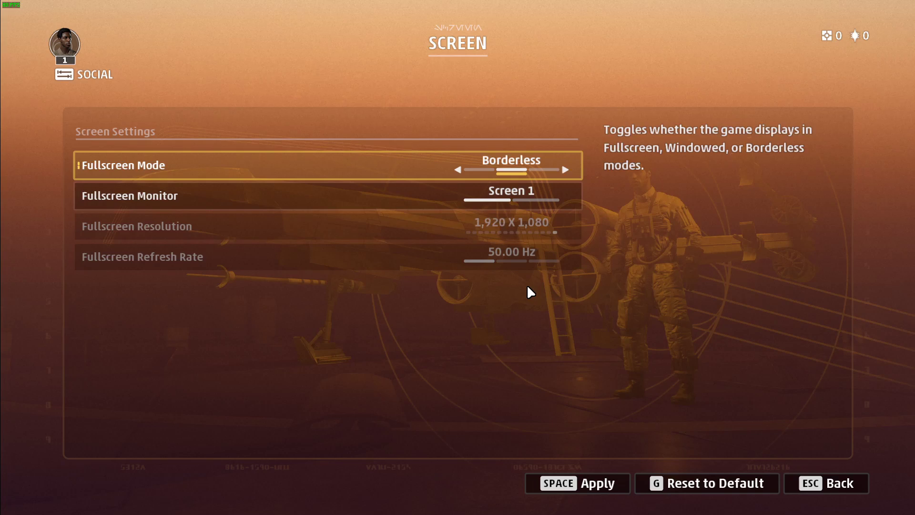
# Keep resolution scale around 100% and set the Graphics Quality preset to Medium
pyautogui.press('Escape')
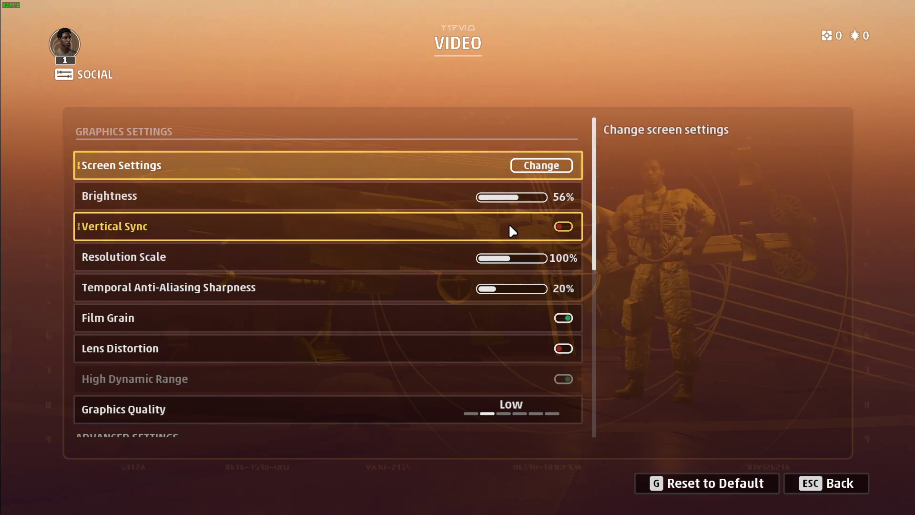
pyautogui.click(543, 250)
pyautogui.moveTo(543, 249); pyautogui.dragTo(507, 253)
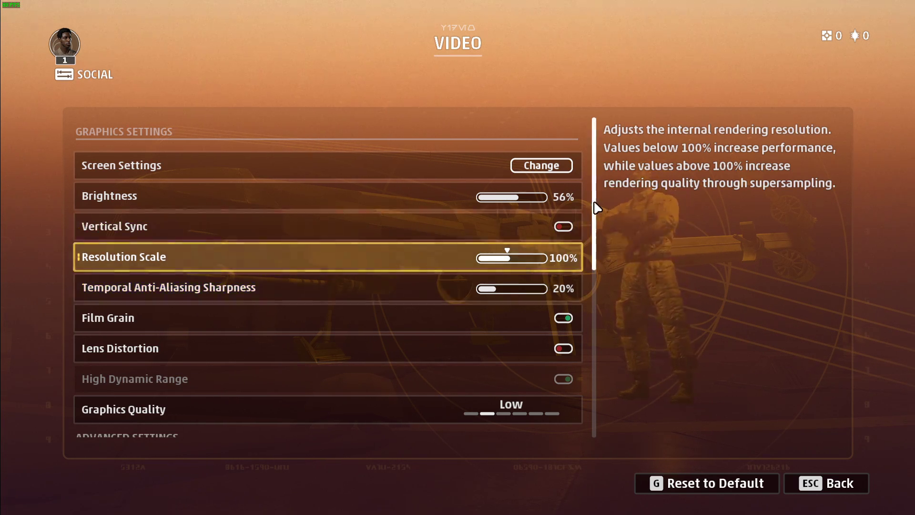
pyautogui.moveTo(595, 206); pyautogui.dragTo(595, 263)
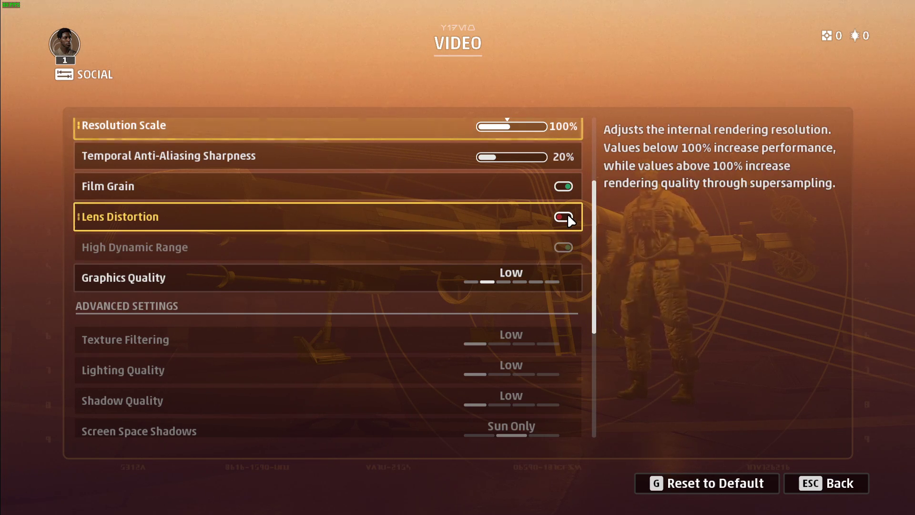
pyautogui.press('Left')
pyautogui.press('Left')
pyautogui.press('Left')
pyautogui.click(500, 281)
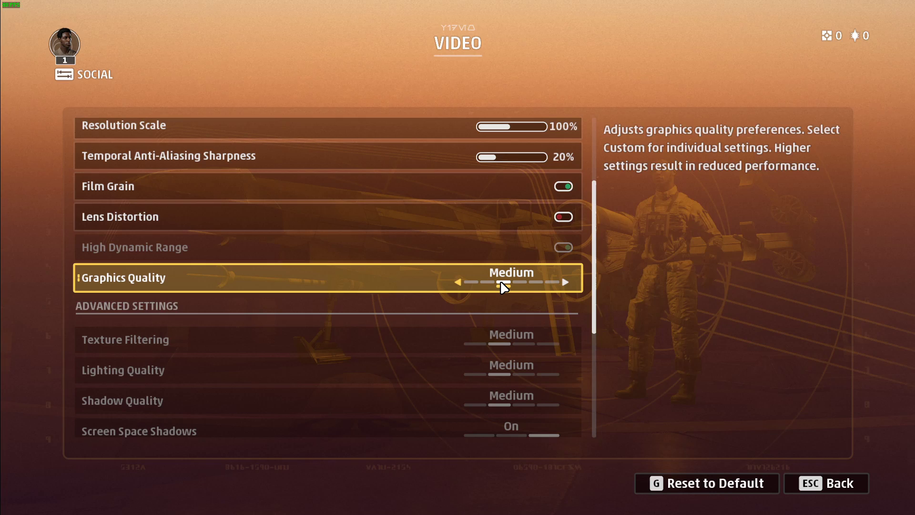
pyautogui.moveTo(598, 247); pyautogui.dragTo(592, 341)
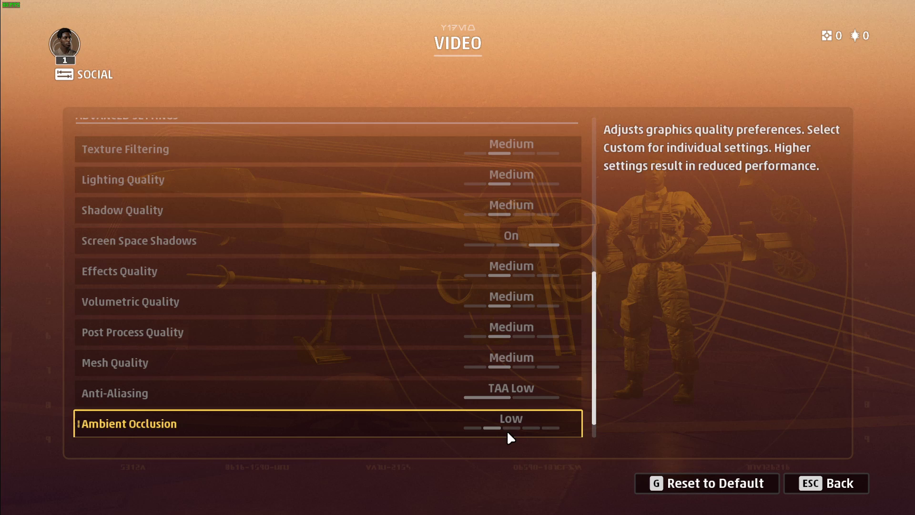
# Quit Star Wars Squadrons to the desktop, confirming the exit
pyautogui.click(830, 485)
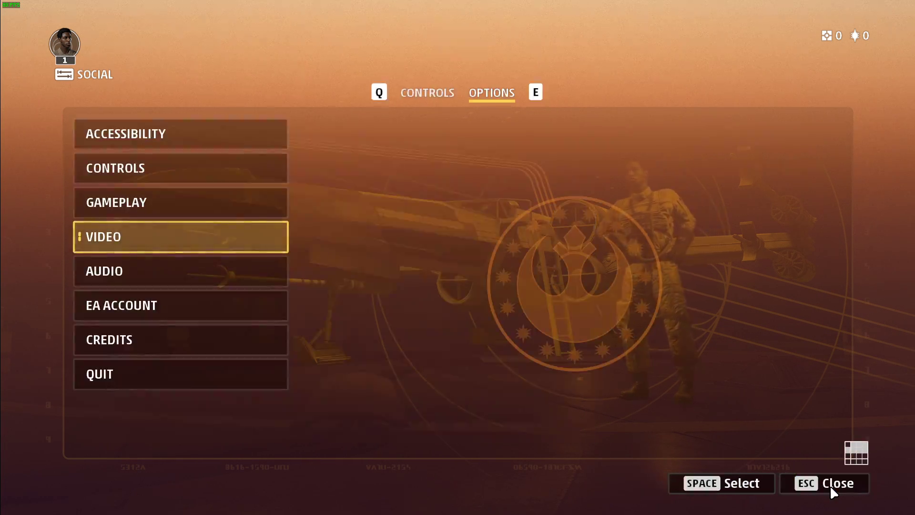
pyautogui.click(122, 376)
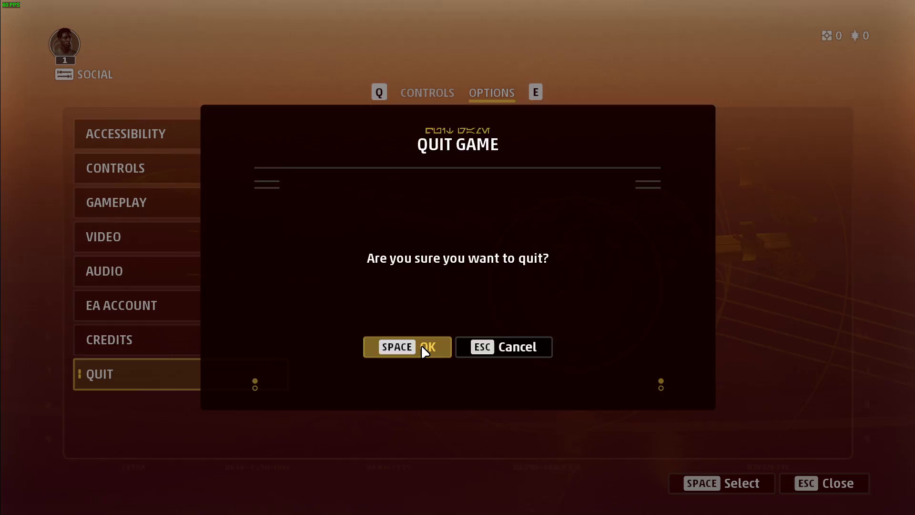
pyautogui.click(419, 347)
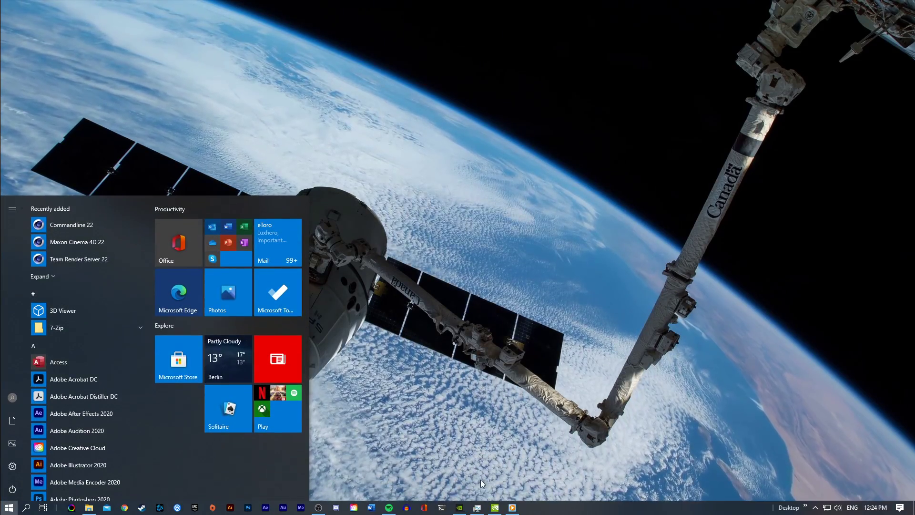
# In Task Manager, end an unneeded background process
pyautogui.hotkey('ctrl', 'shift', 'Escape')
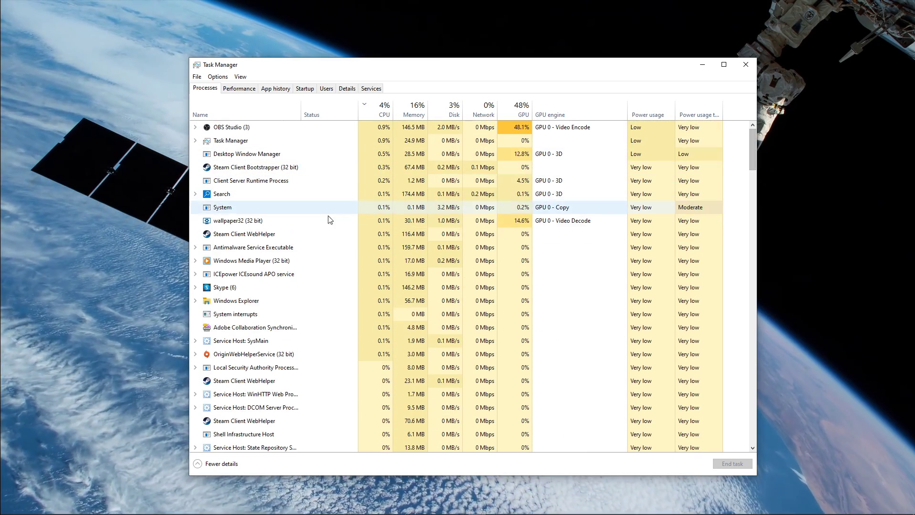
pyautogui.click(232, 210)
pyautogui.rightClick(231, 209)
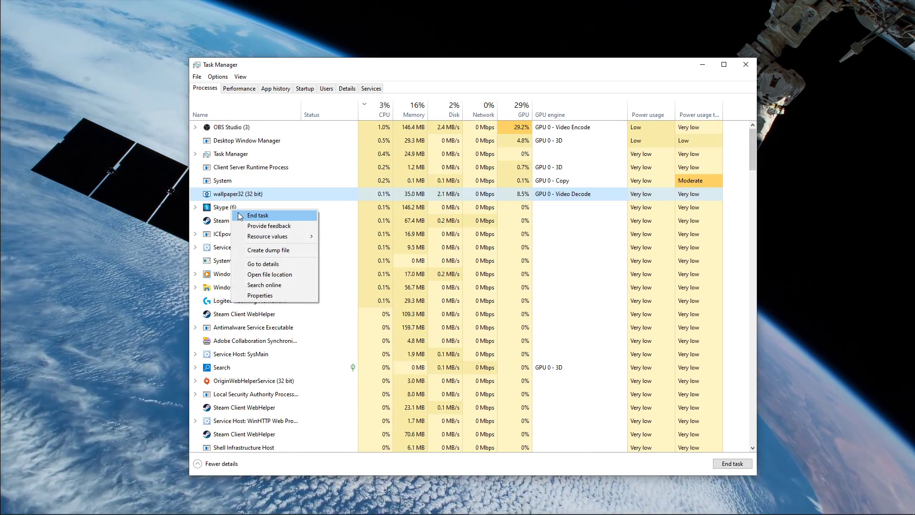
pyautogui.rightClick(223, 207)
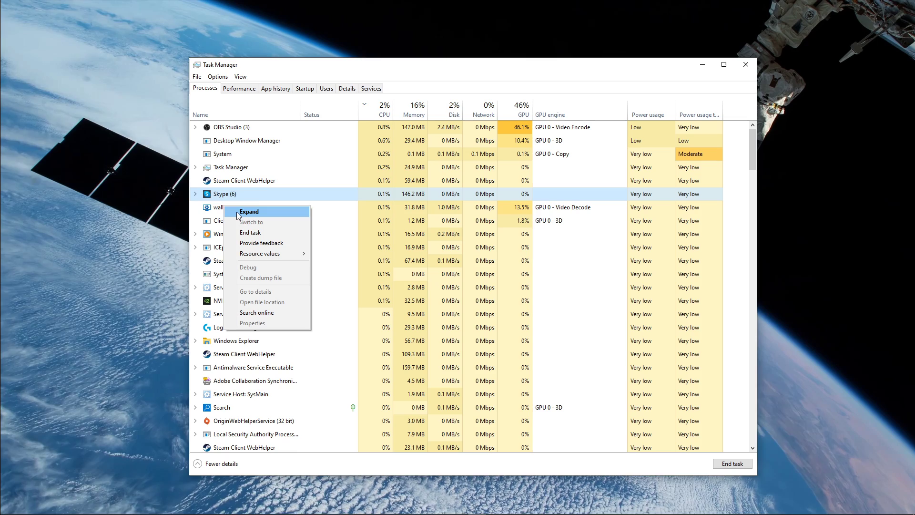
pyautogui.click(212, 251)
pyautogui.rightClick(211, 251)
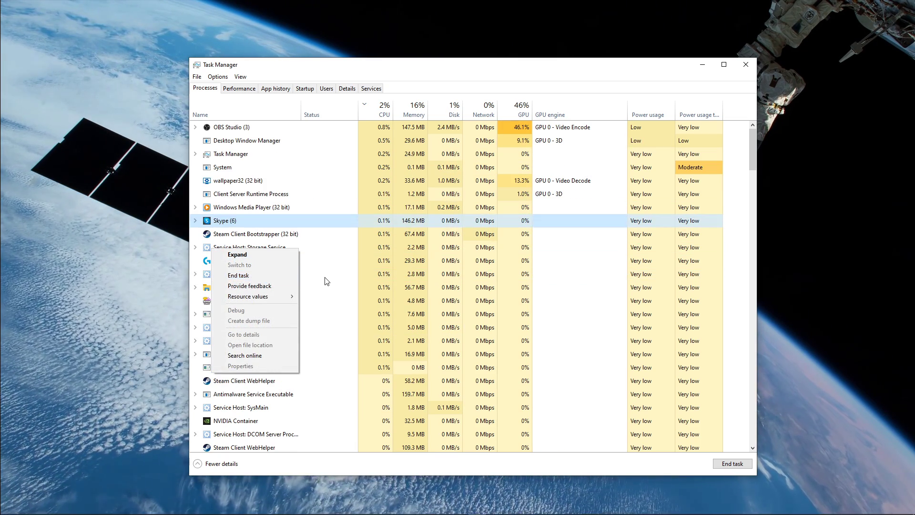
pyautogui.click(230, 276)
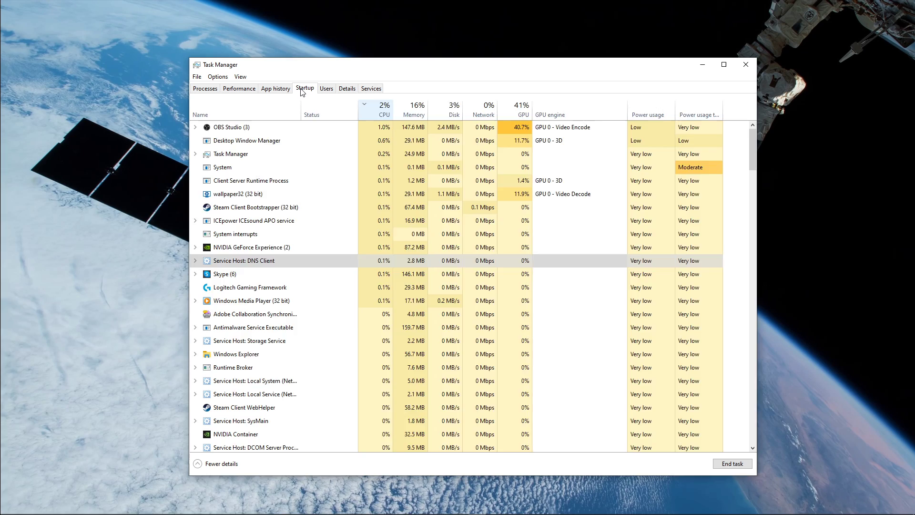
# View the Startup apps list, leaving CCXProcess enabled
pyautogui.click(304, 88)
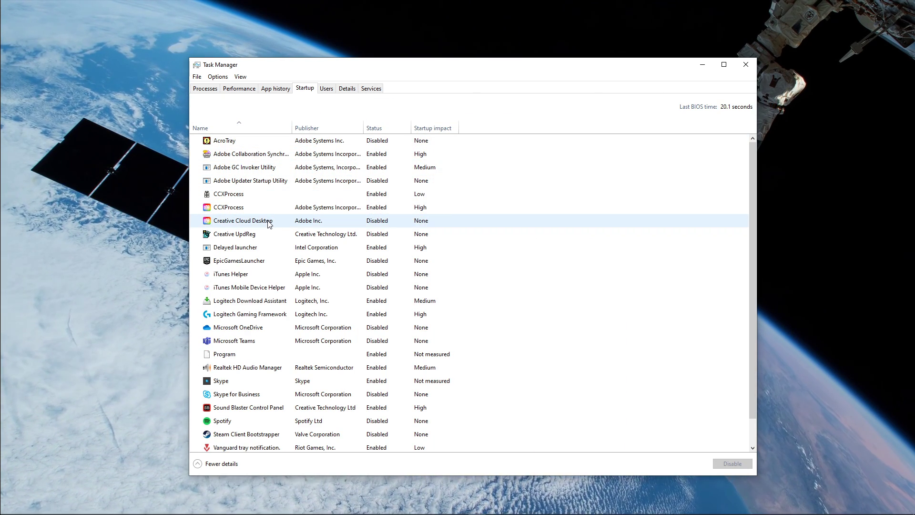
pyautogui.rightClick(264, 211)
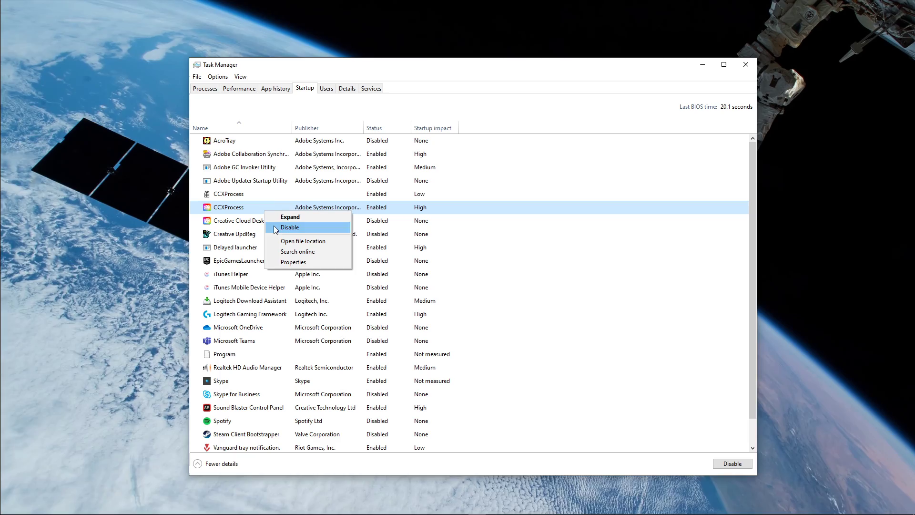
pyautogui.click(634, 179)
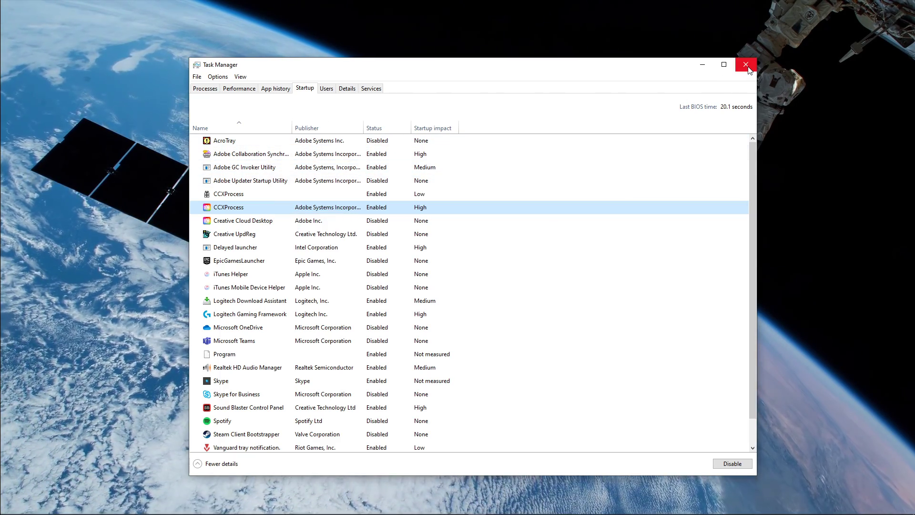
# Close Task Manager and start browsing for an app in Windows Graphics settings
pyautogui.click(748, 67)
pyautogui.press('super')
pyautogui.write('gra')
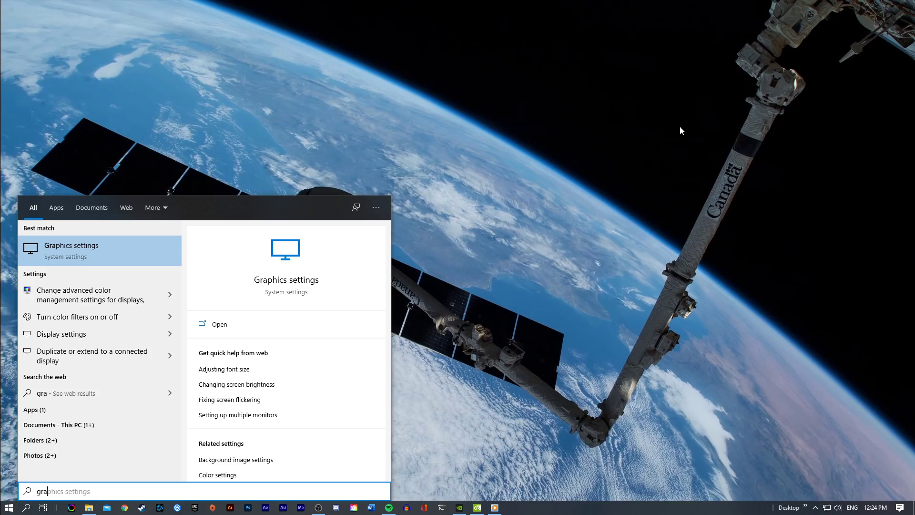
pyautogui.press('Return')
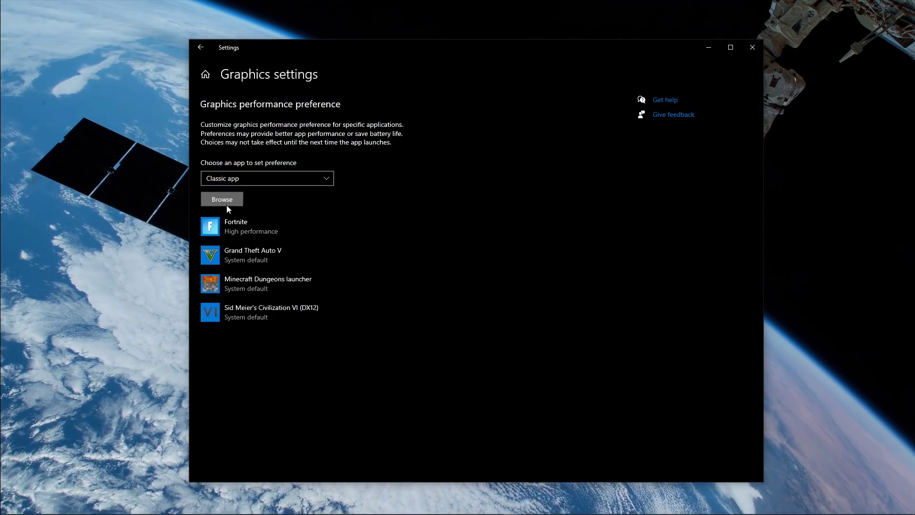
pyautogui.click(226, 201)
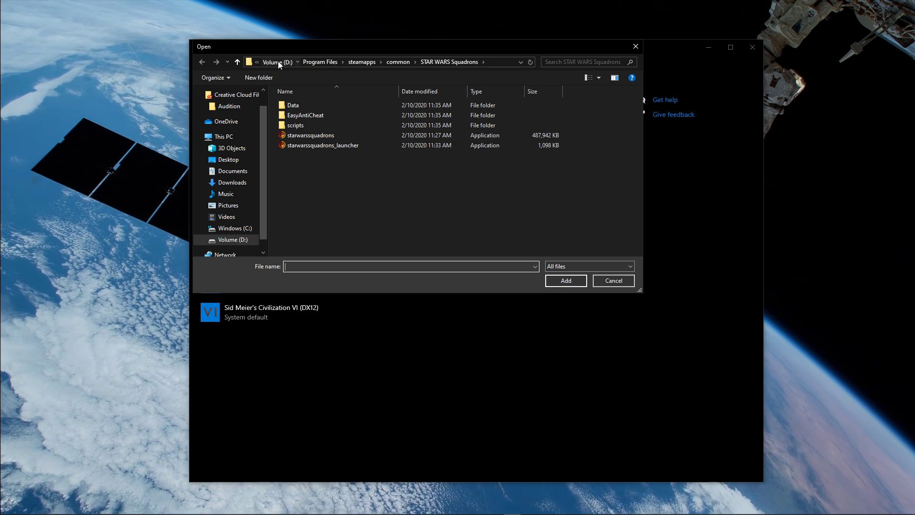
# Navigate to D:\Program Files\steamapps\common\STAR WARS Squadrons and select starwarssquadrons
pyautogui.click(278, 61)
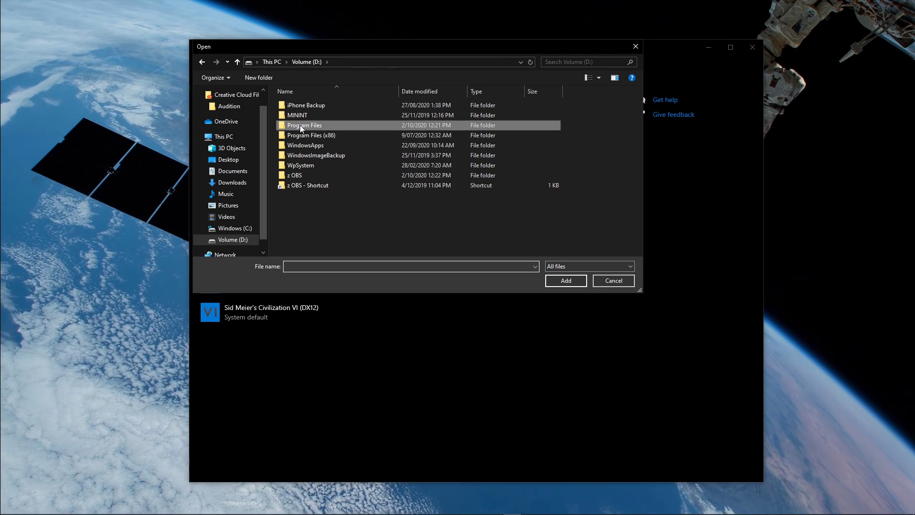
pyautogui.doubleClick(307, 125)
pyautogui.scroll(-7, 324, 171)
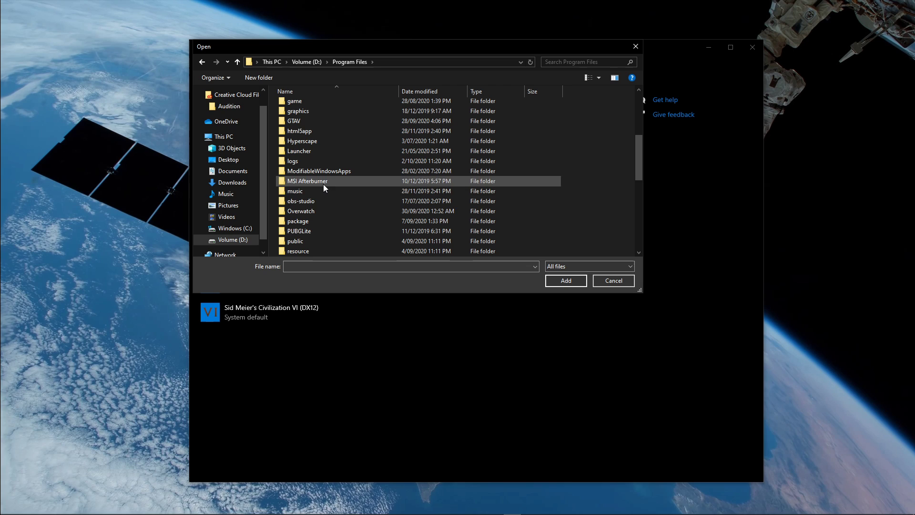
pyautogui.scroll(-1, 316, 224)
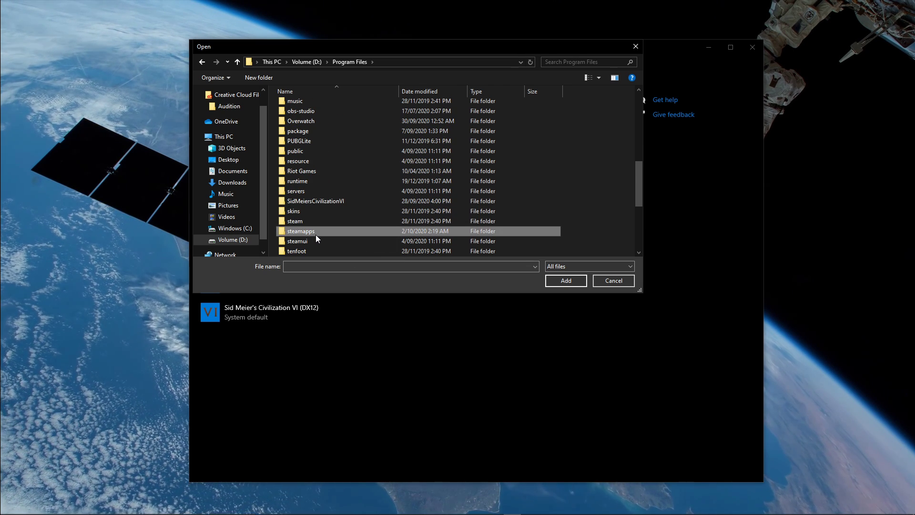
pyautogui.doubleClick(316, 235)
pyautogui.doubleClick(300, 106)
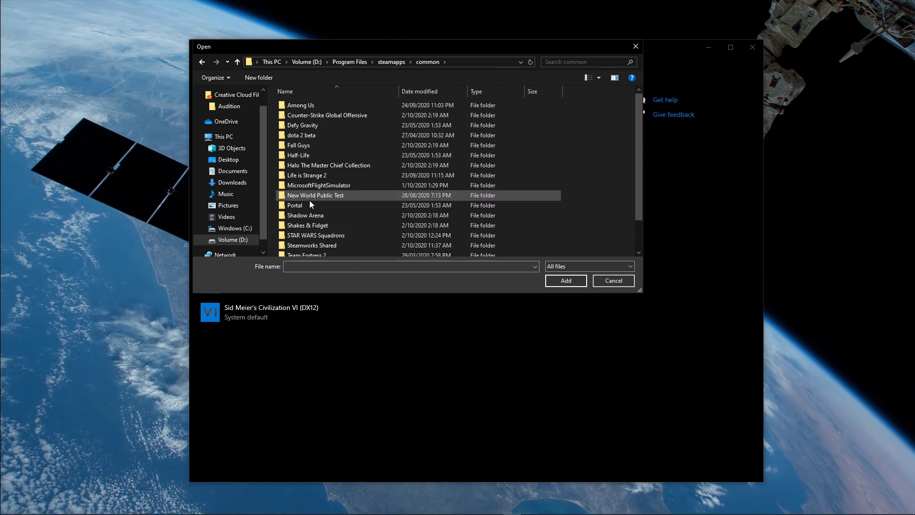
pyautogui.doubleClick(319, 236)
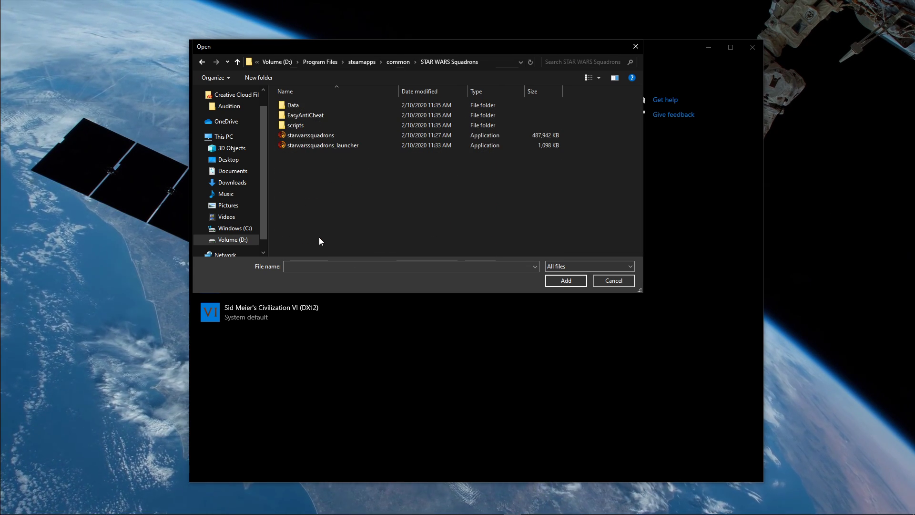
pyautogui.click(286, 138)
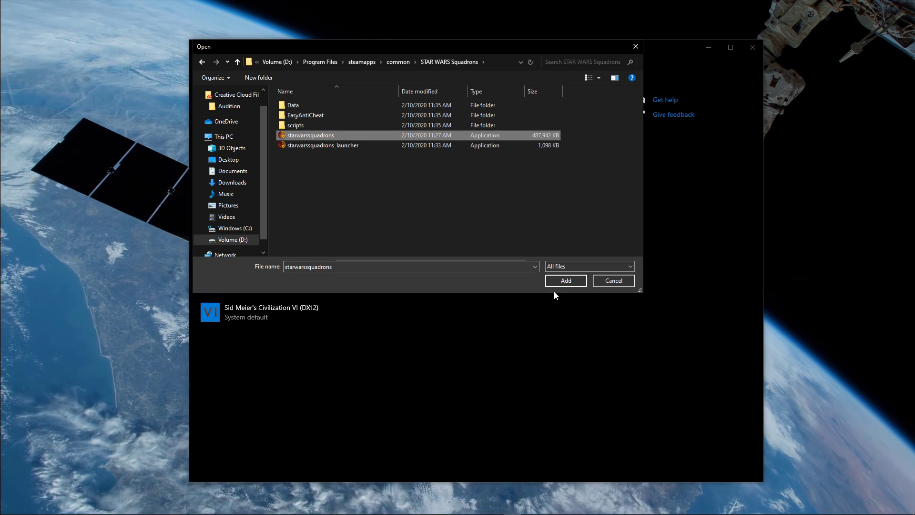
# Add Squadrons to the graphics list with High performance saved, then return to Display settings
pyautogui.click(565, 279)
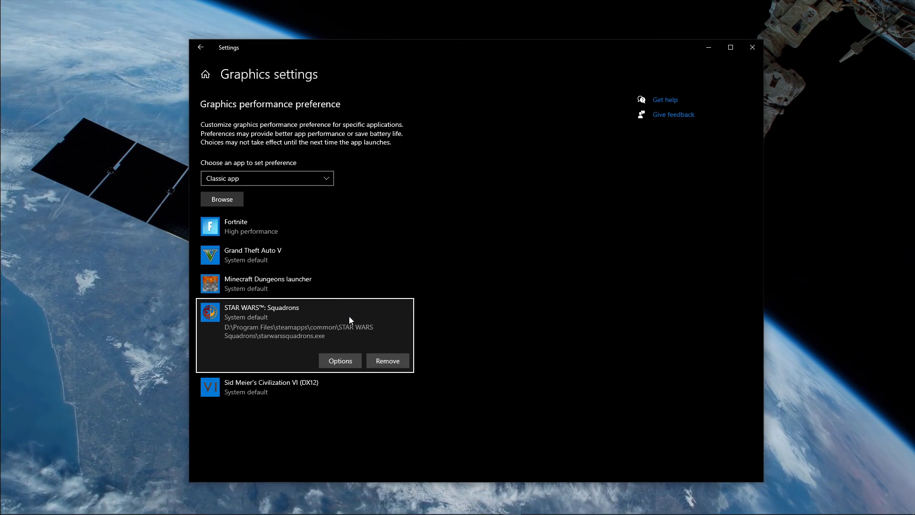
pyautogui.click(340, 360)
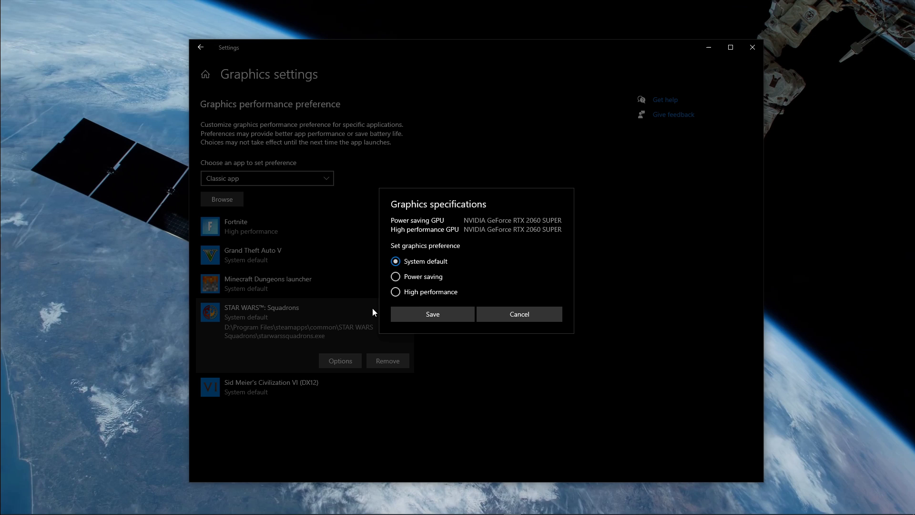
pyautogui.click(421, 311)
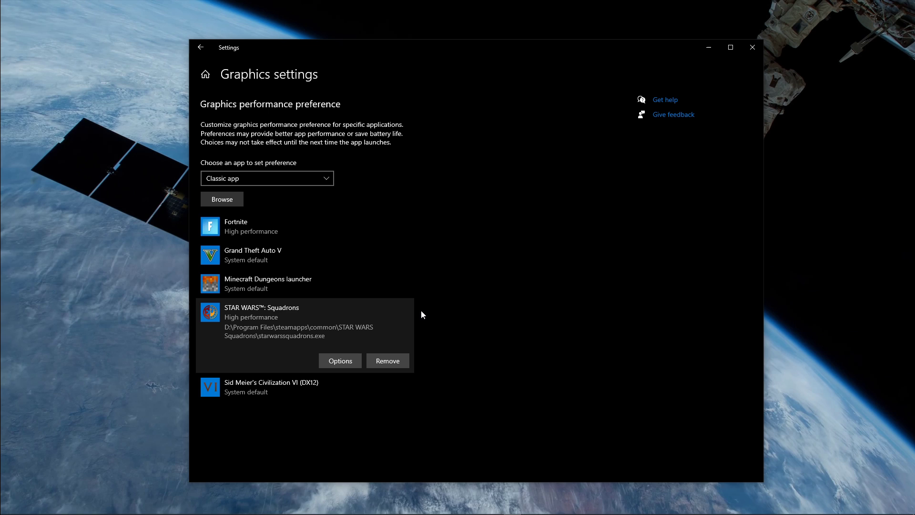
pyautogui.click(201, 48)
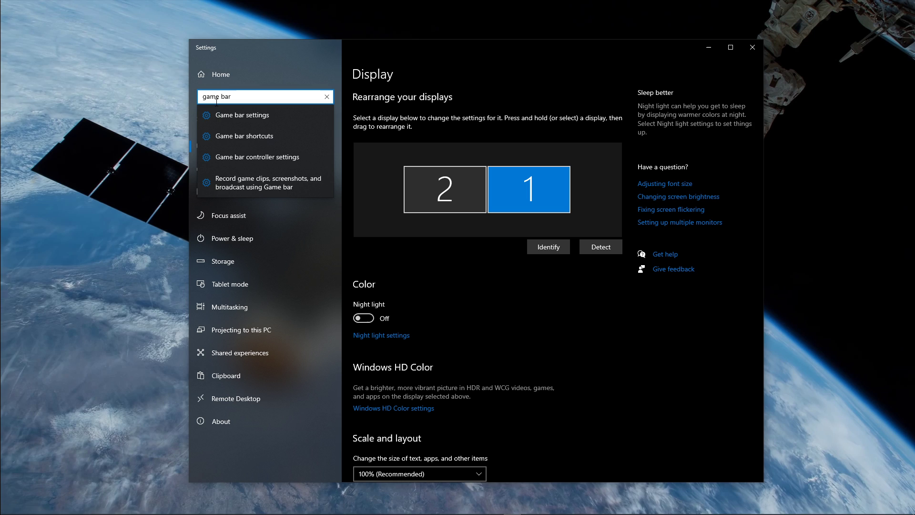
# Confirm Game bar recording and background recording are both Off in Game bar and Captures settings
pyautogui.click(221, 115)
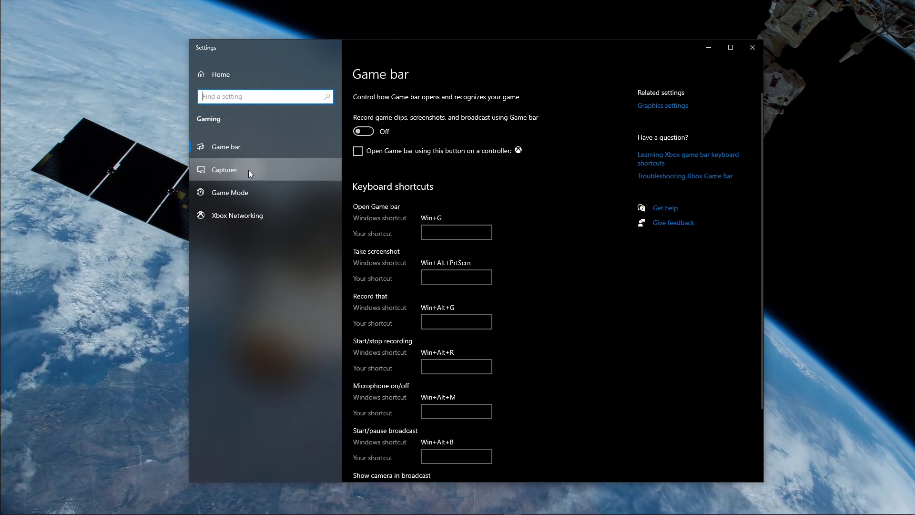
pyautogui.click(248, 170)
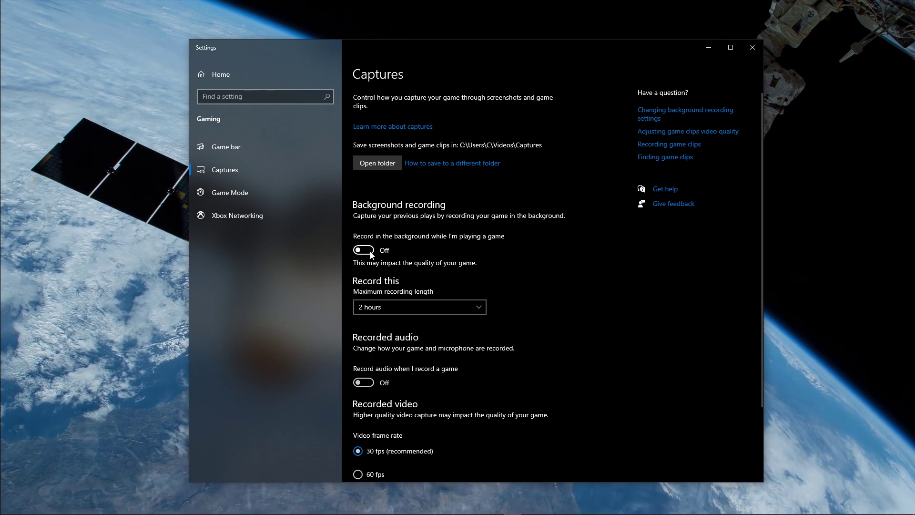
pyautogui.scroll(-2, 363, 156)
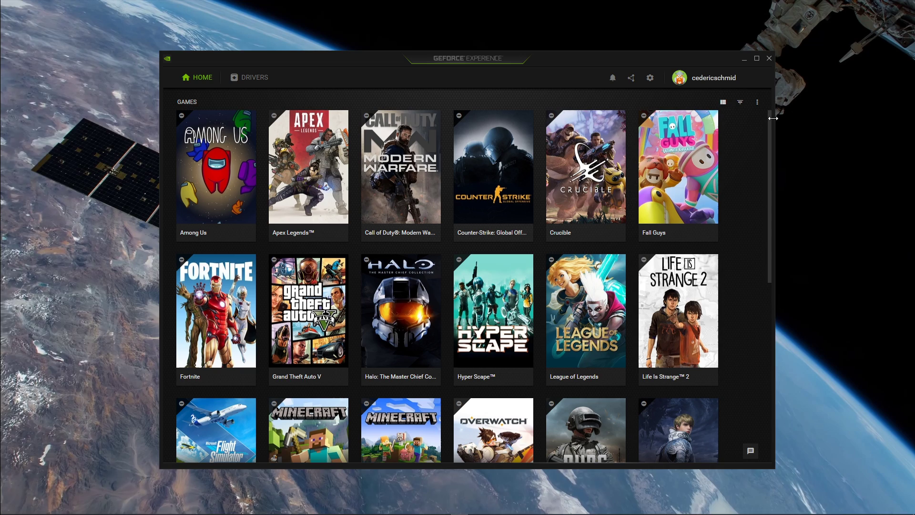
# Confirm on the Drivers tab that Game Ready driver 456.55 (09/28/2020) is installed, without reinstalling
pyautogui.moveTo(772, 118); pyautogui.dragTo(779, 270)
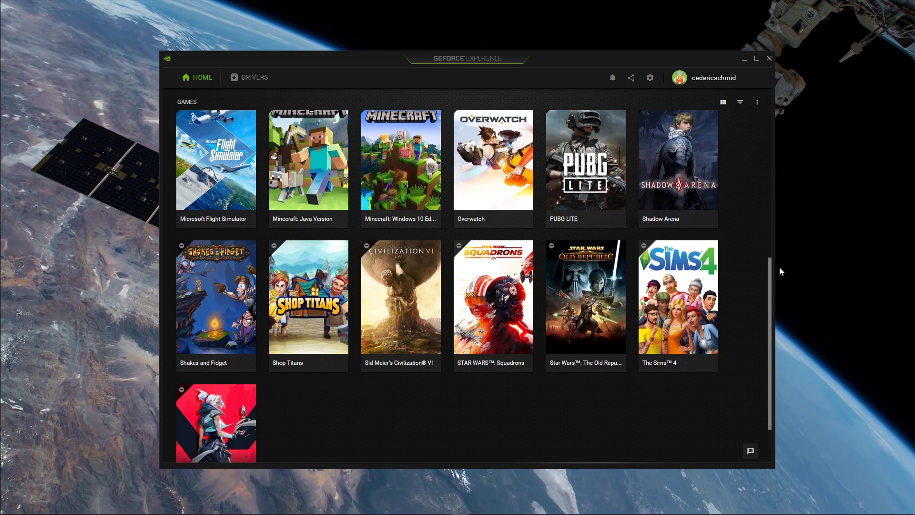
pyautogui.moveTo(510, 312)
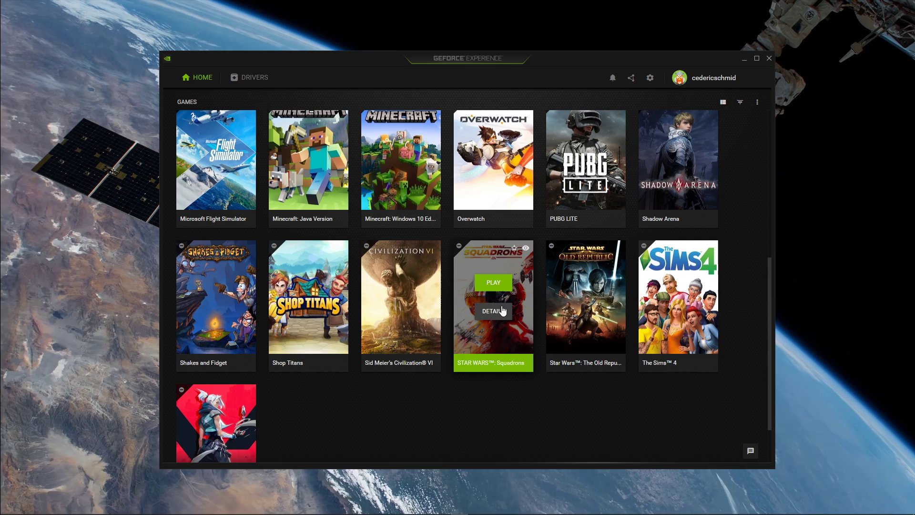
pyautogui.click(501, 311)
pyautogui.scroll(1, 514, 248)
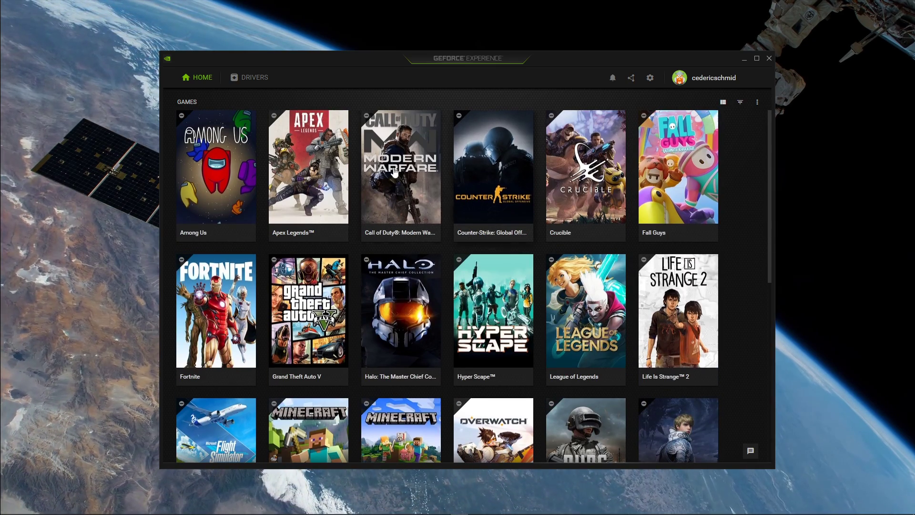
pyautogui.click(262, 79)
pyautogui.click(715, 139)
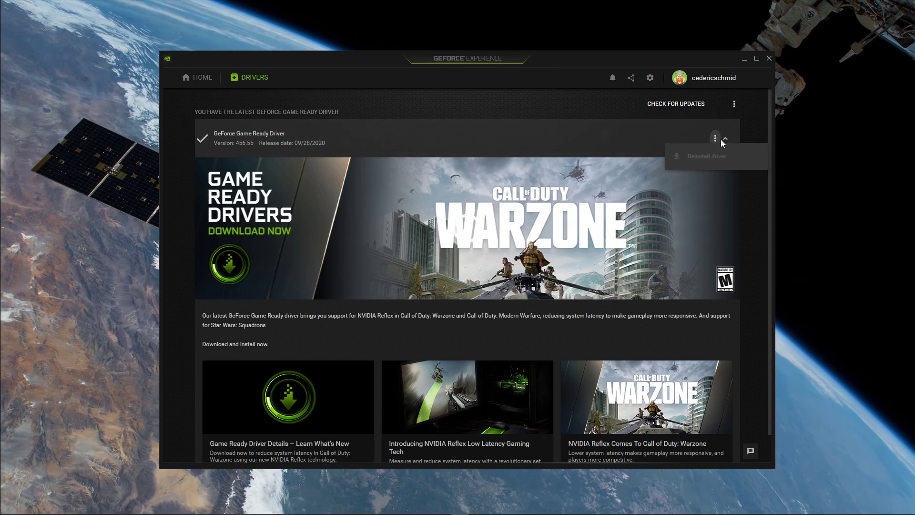
pyautogui.click(710, 156)
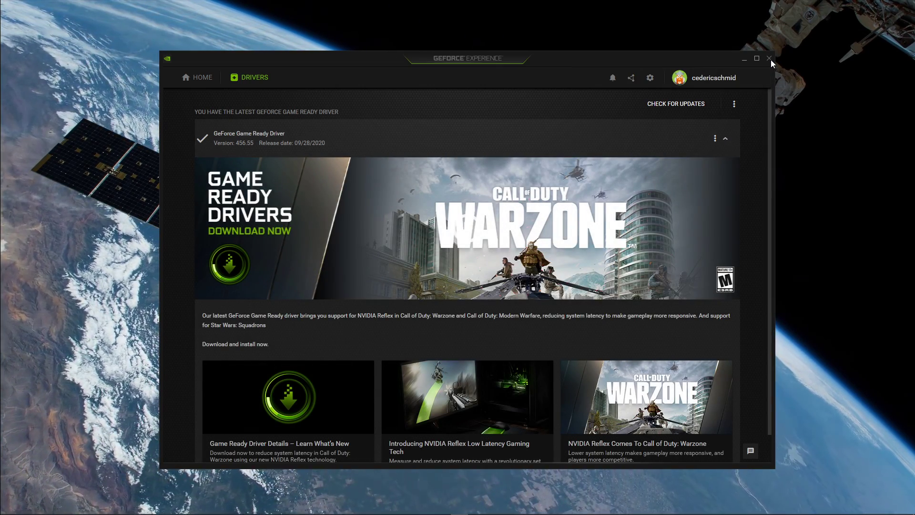
# Close GeForce Experience and add STAR WARS Squadrons under NVIDIA Manage 3D Settings > Program Settings
pyautogui.click(769, 59)
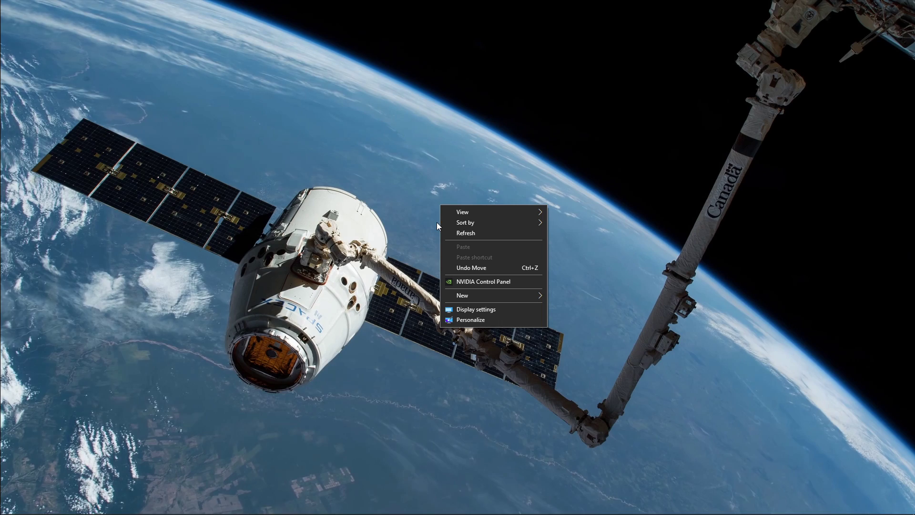
pyautogui.click(516, 285)
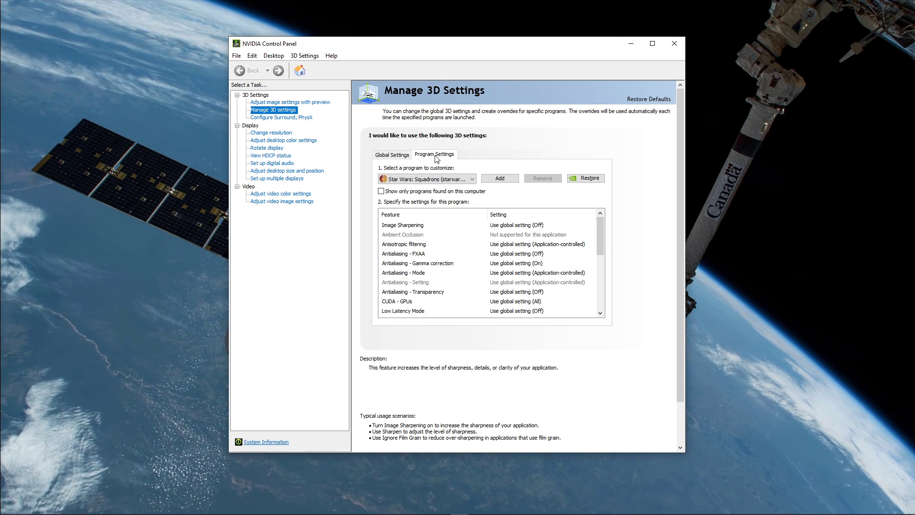
pyautogui.click(499, 178)
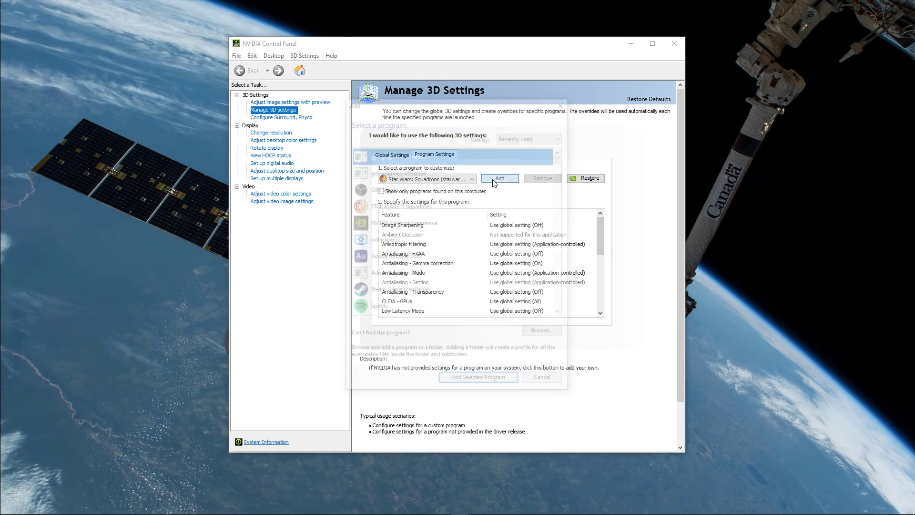
pyautogui.click(428, 206)
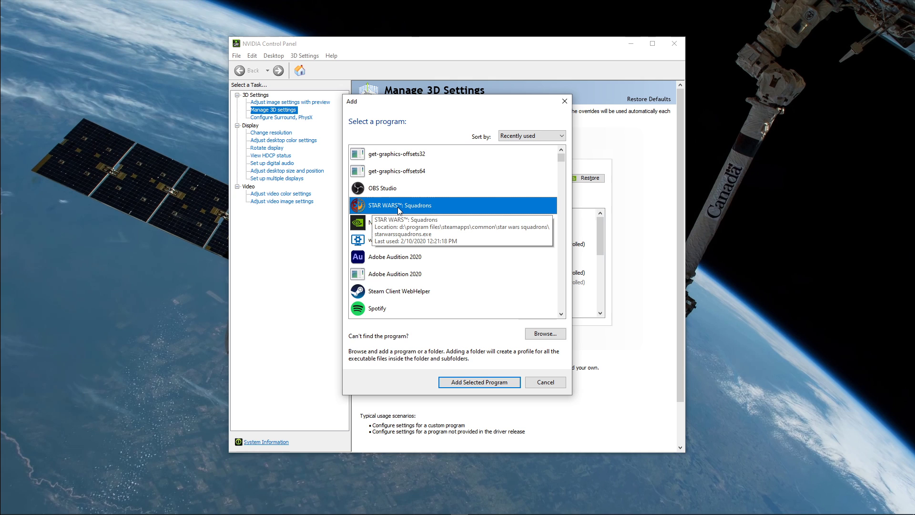
pyautogui.click(480, 382)
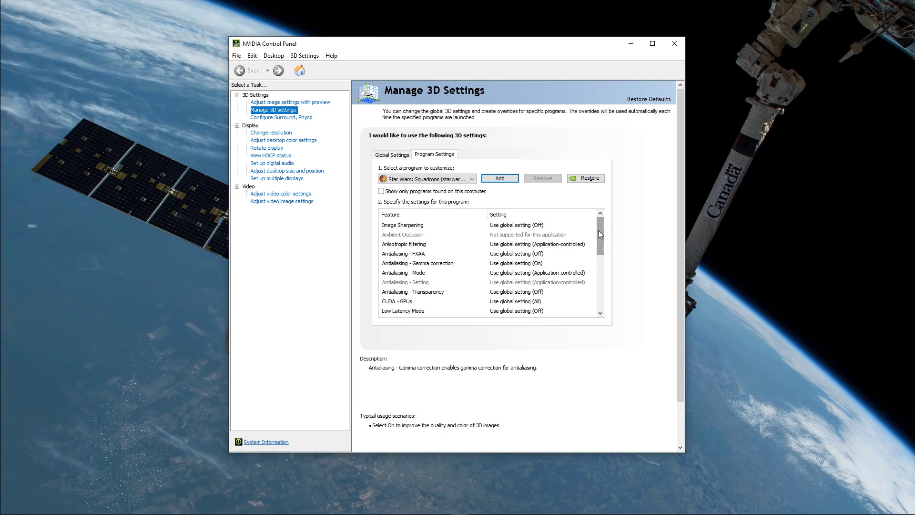
# Inspect the CUDA - GPUs choices for Squadrons, leaving them unchanged
pyautogui.moveTo(599, 230); pyautogui.dragTo(599, 262)
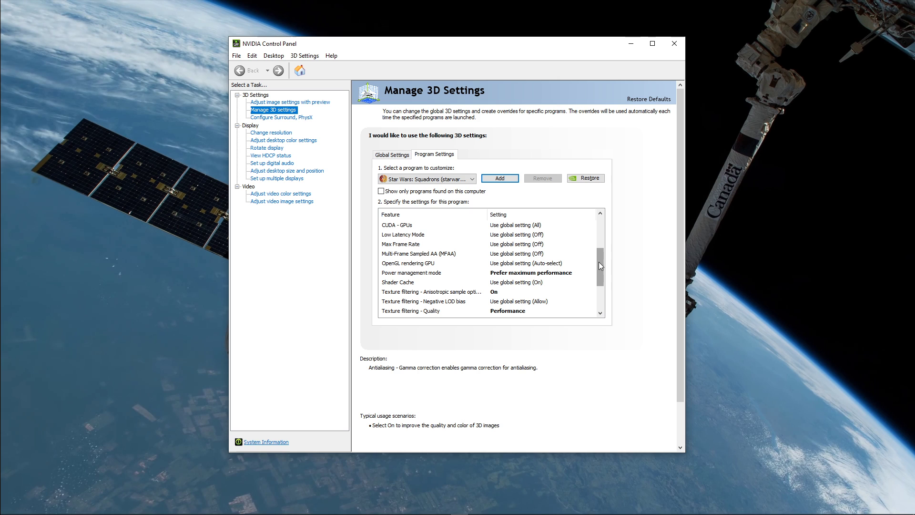
pyautogui.click(489, 227)
pyautogui.click(512, 226)
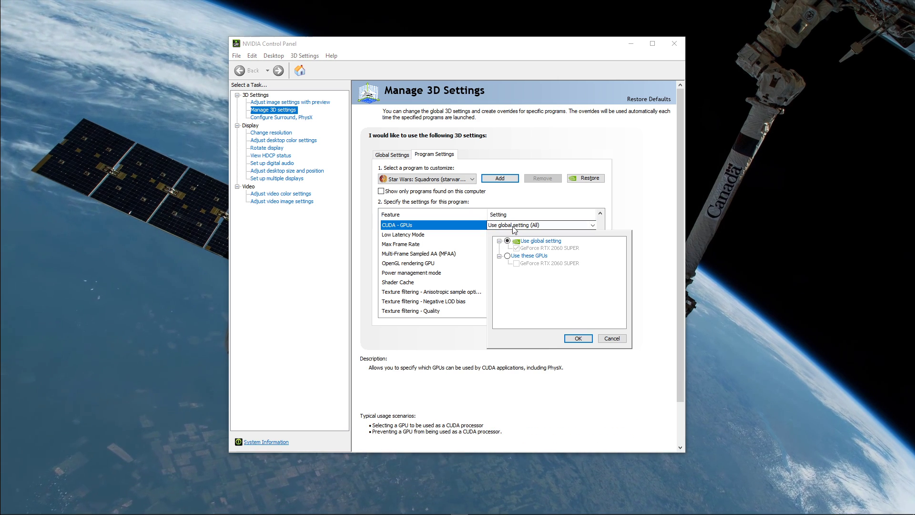
pyautogui.click(530, 249)
pyautogui.click(641, 228)
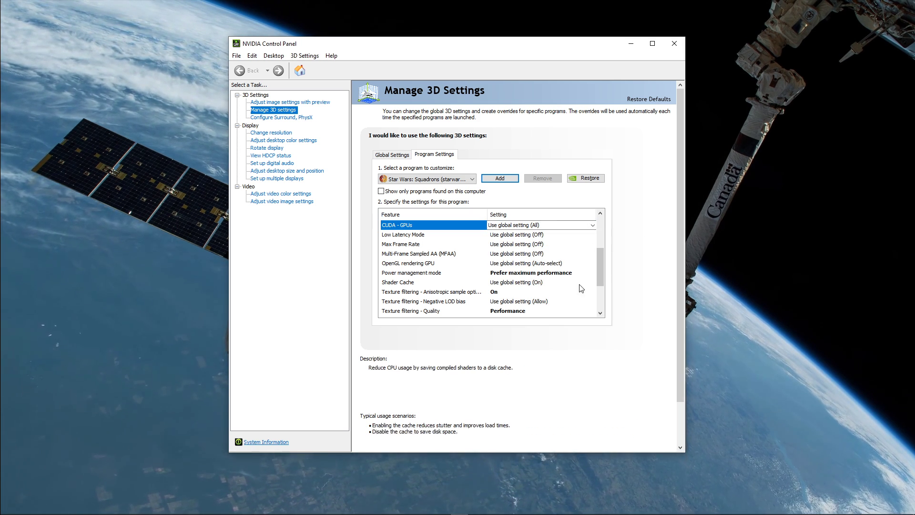
# Set Power management mode to Prefer maximum performance and Texture filtering - Quality to Performance
pyautogui.click(499, 276)
pyautogui.click(499, 275)
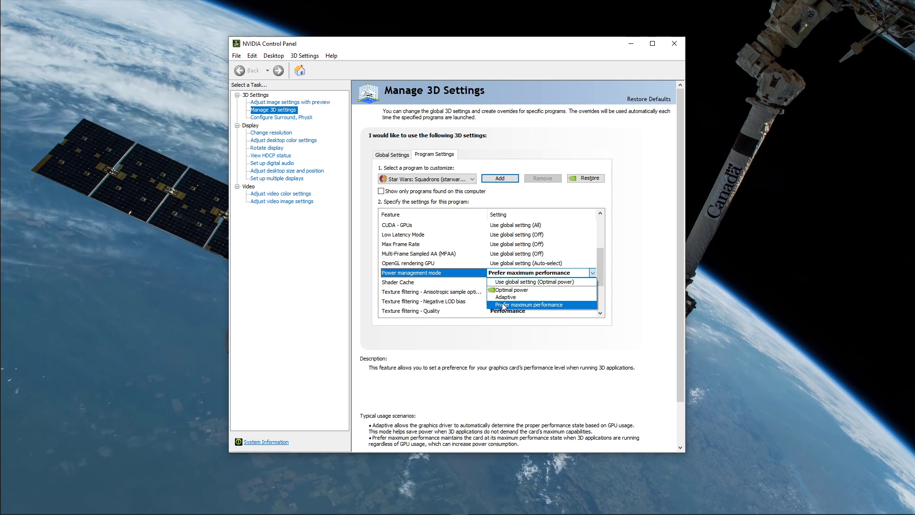
pyautogui.click(500, 277)
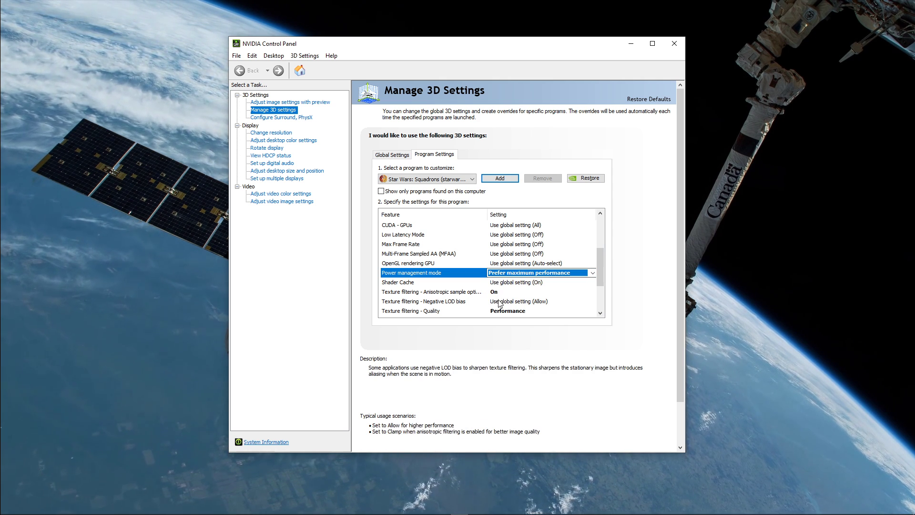
pyautogui.click(496, 313)
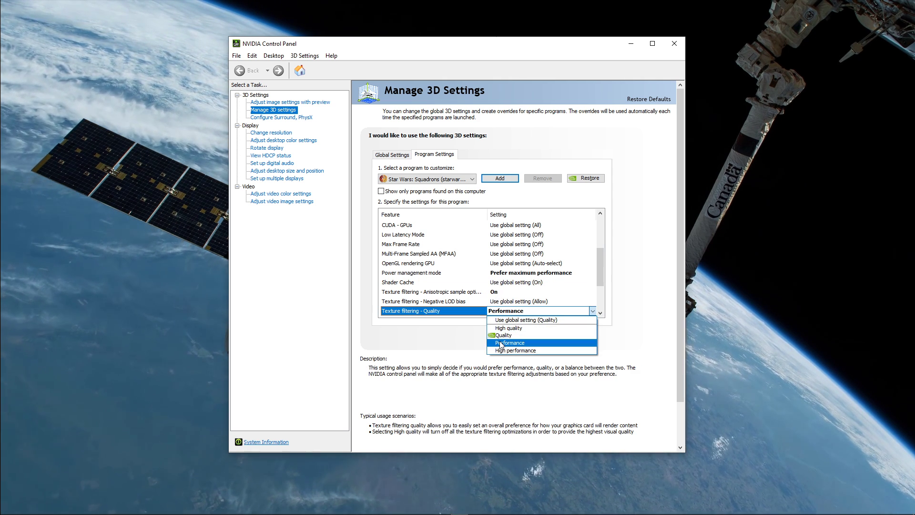
pyautogui.click(568, 344)
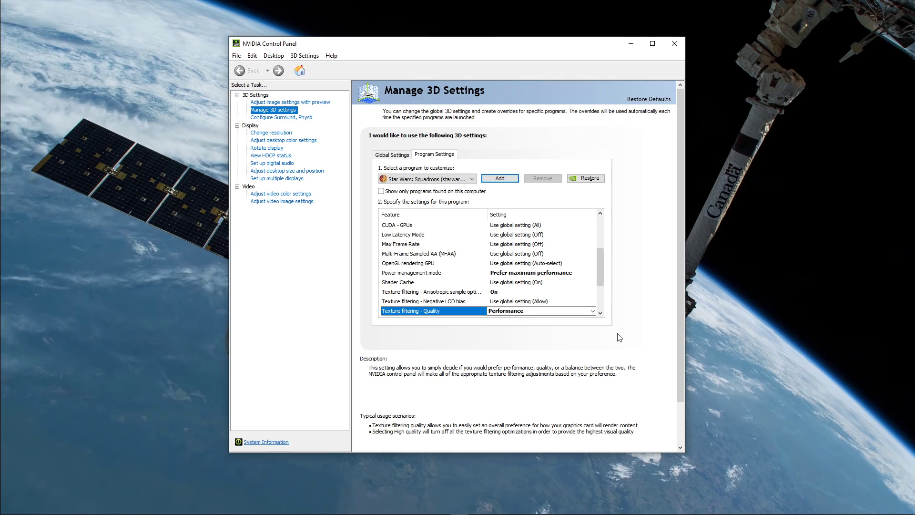